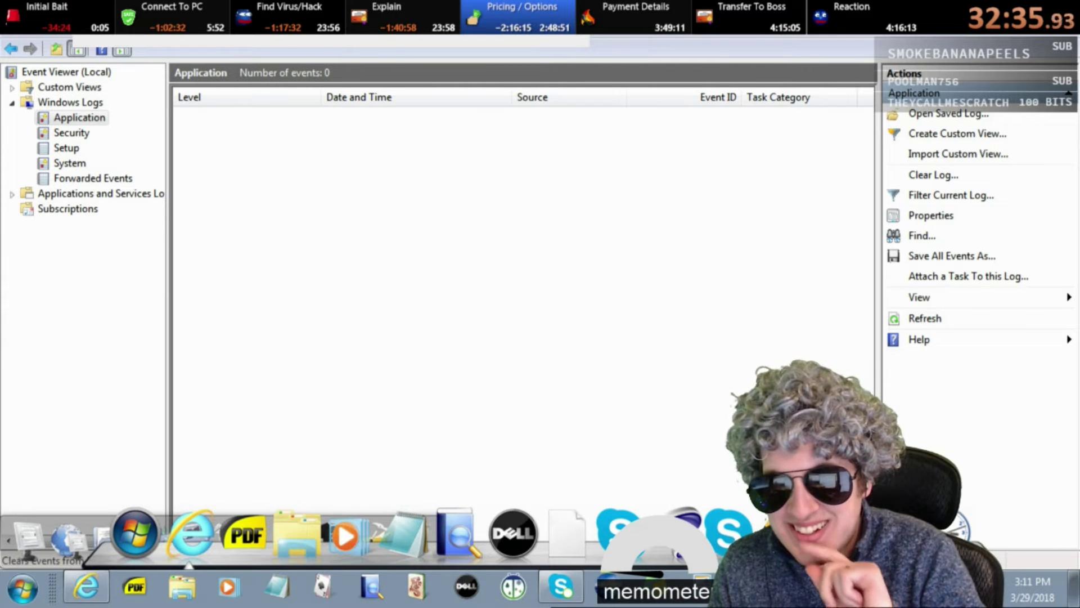
Close Event Viewer with Alt+F4 while the empty Application log is shown
key(alt+F4)
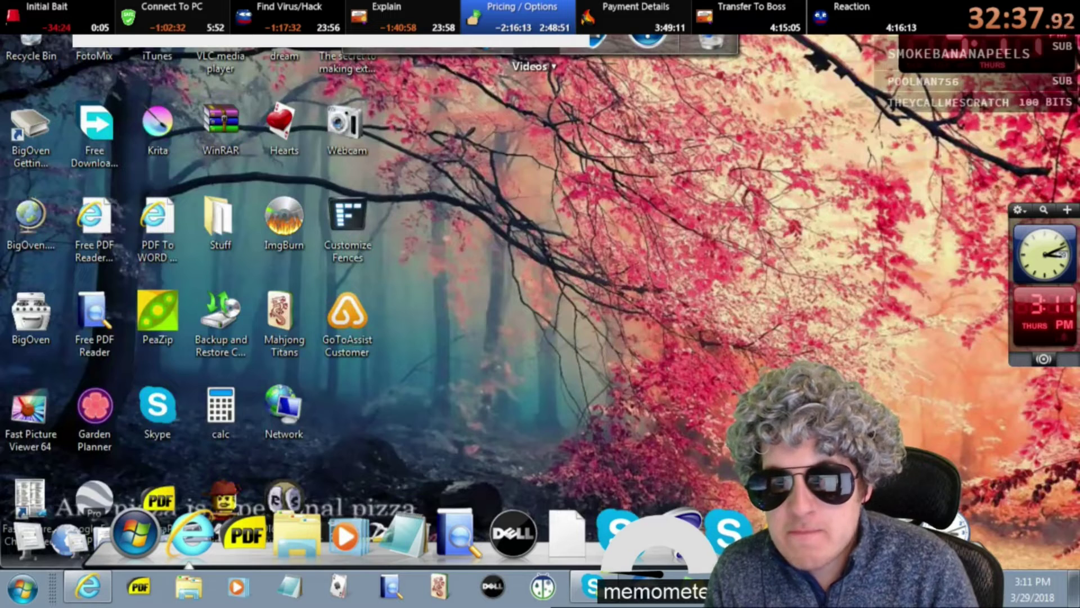